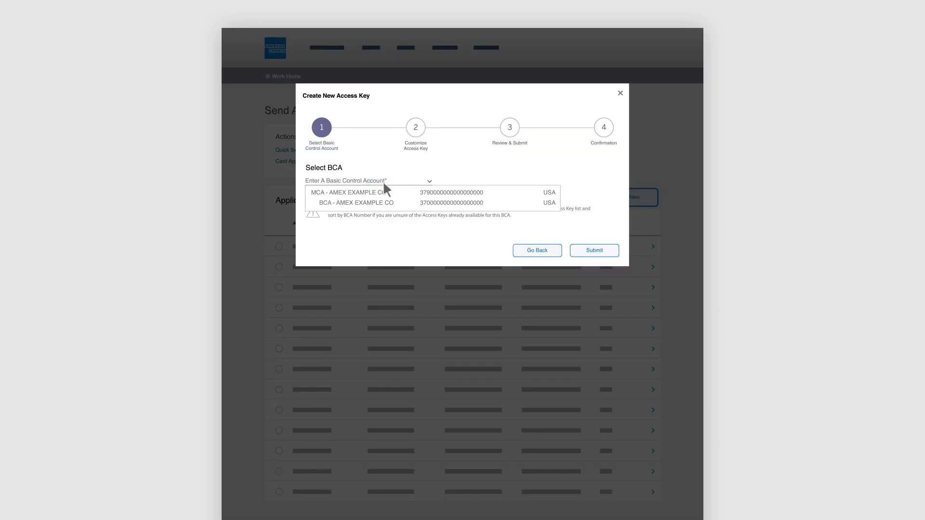
Continue to customization with BCA - AMEX EXAMPLE selected for the new access key
left_click(597, 250)
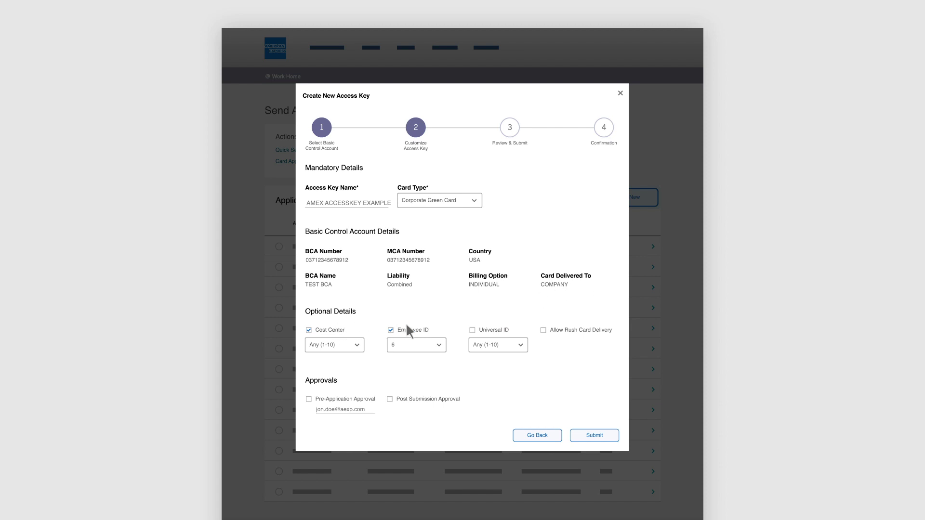
Keep Universal ID at Any (1-10), submit AMEX ACCESSKEY EXAMPLE, and dismiss the confirmation
left_click(508, 345)
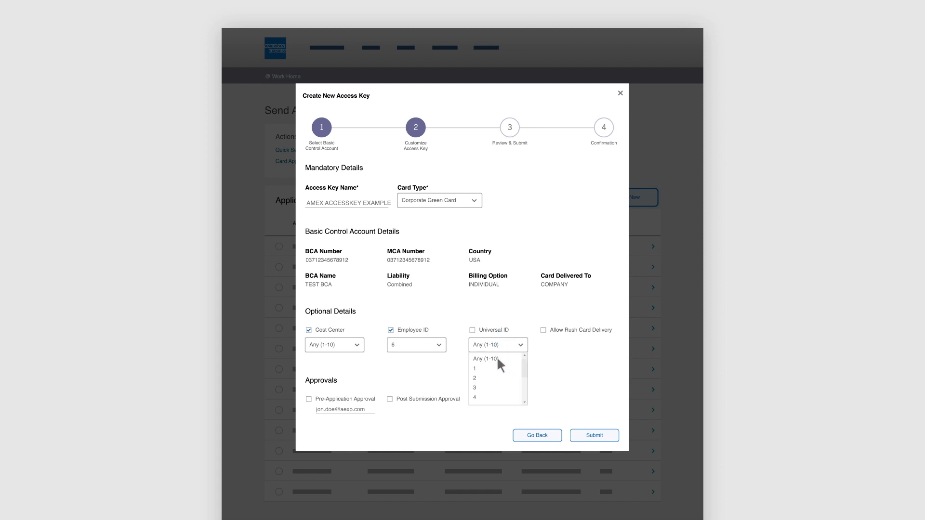
left_click(496, 359)
left_click(591, 433)
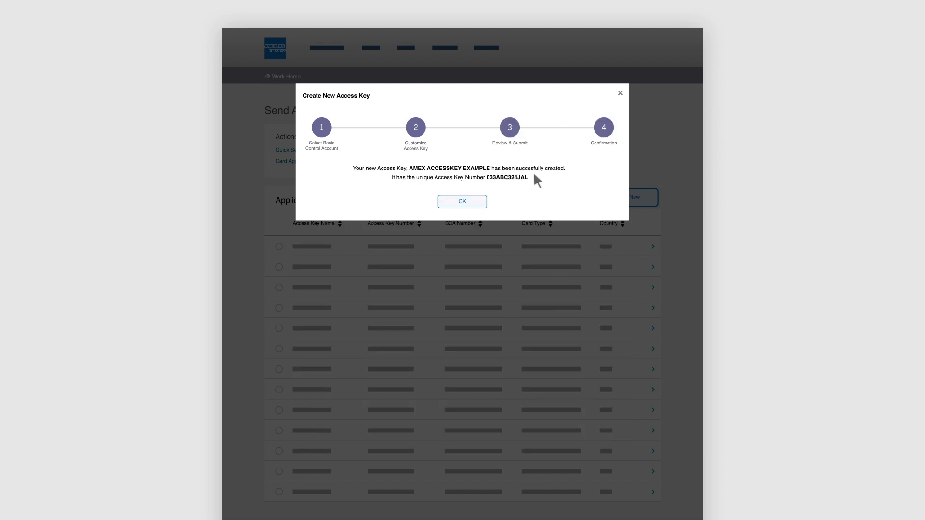
left_click(474, 203)
Expand the ACCESSKEYTEST row's details and start editing that access key
left_click(653, 289)
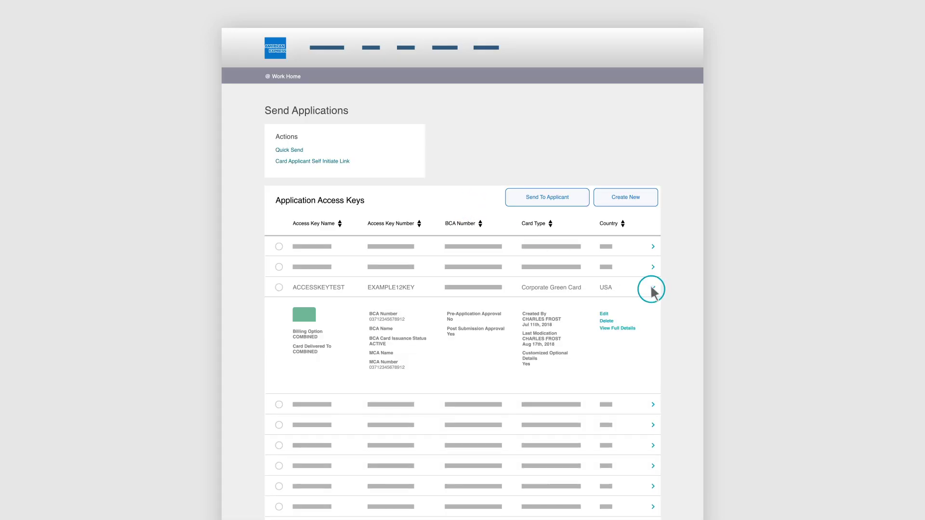
left_click(608, 314)
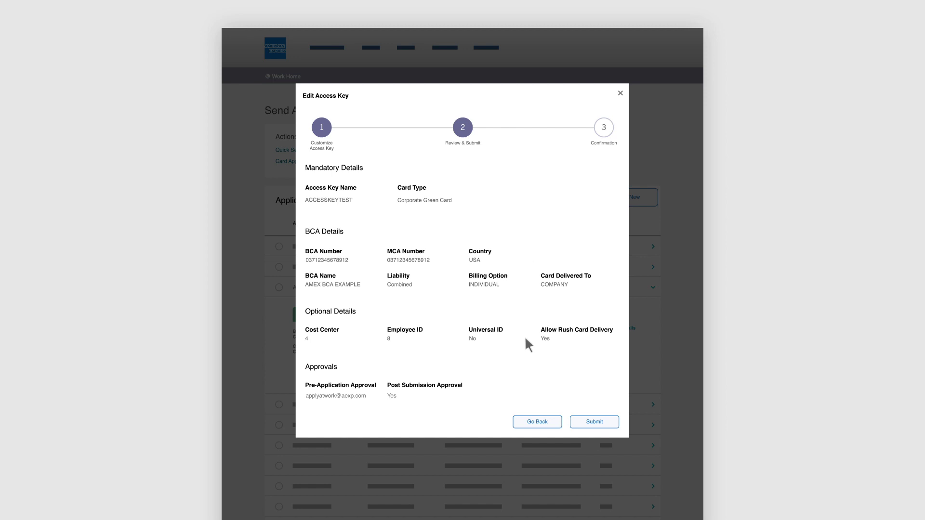
Submit the ACCESSKEYTEST edits from the Review & Submit step
left_click(593, 422)
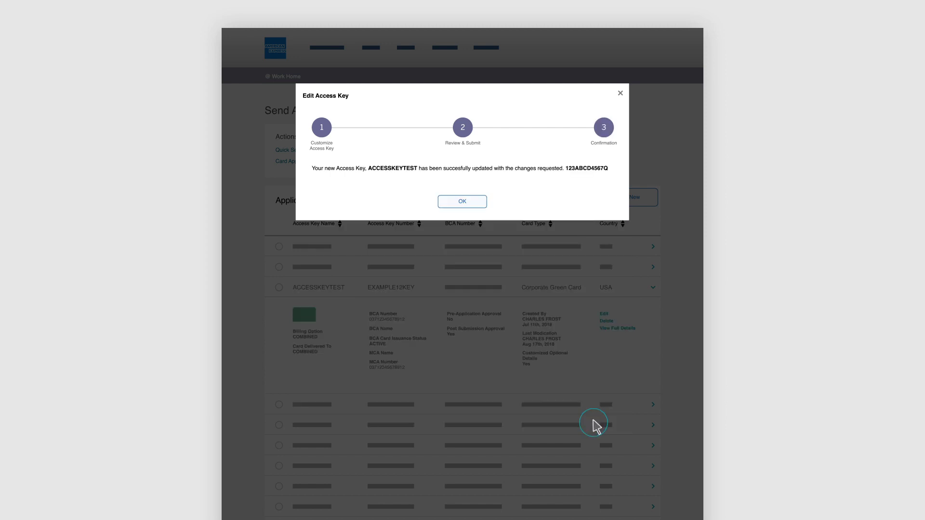